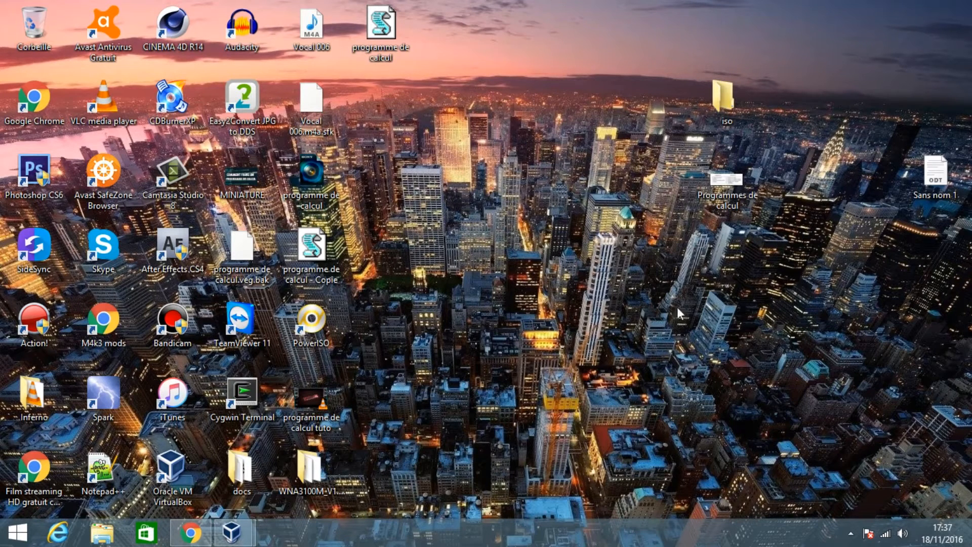
- Look over the TeamViewer download page for Windows in the Chrome browser, and minimize the browser window
click(191, 532)
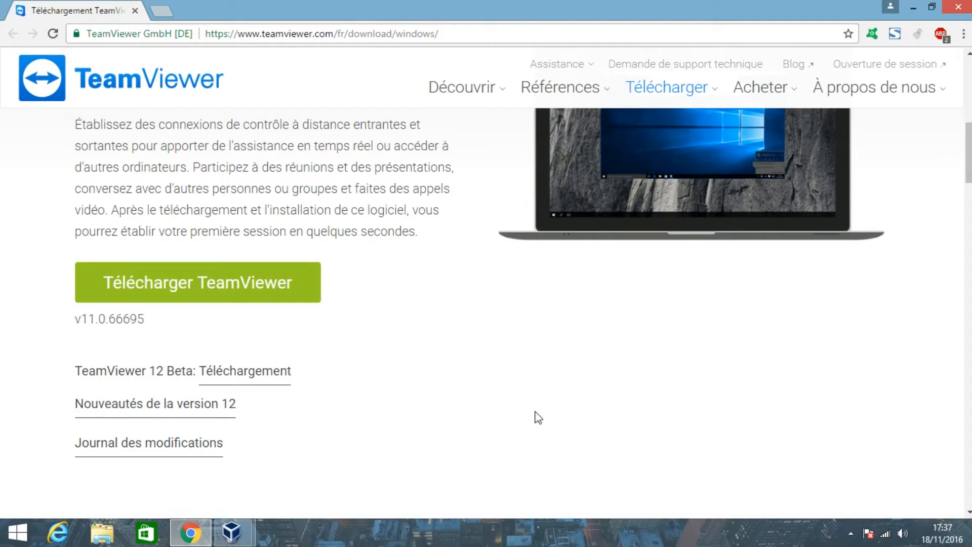
scroll(535, 423, up, 3)
scroll(362, 421, down, 3)
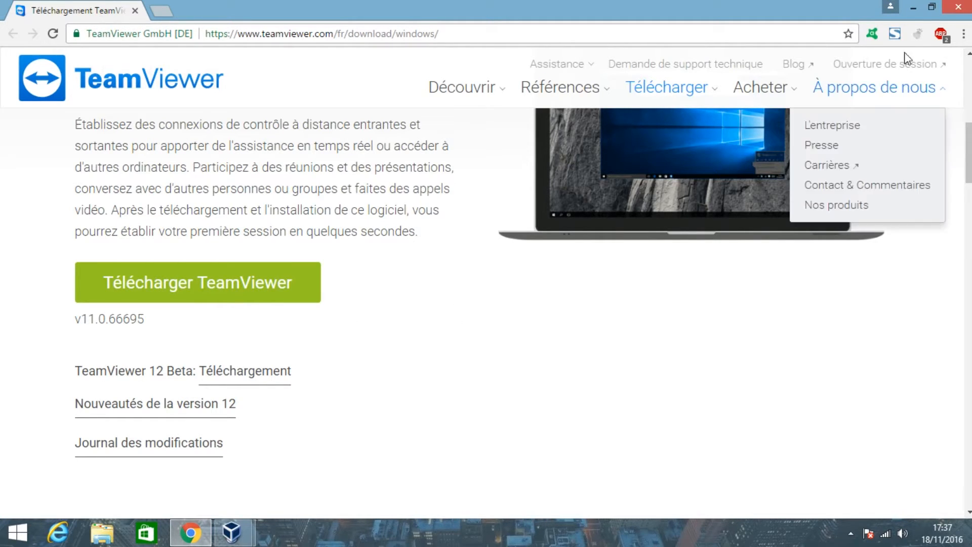
click(912, 12)
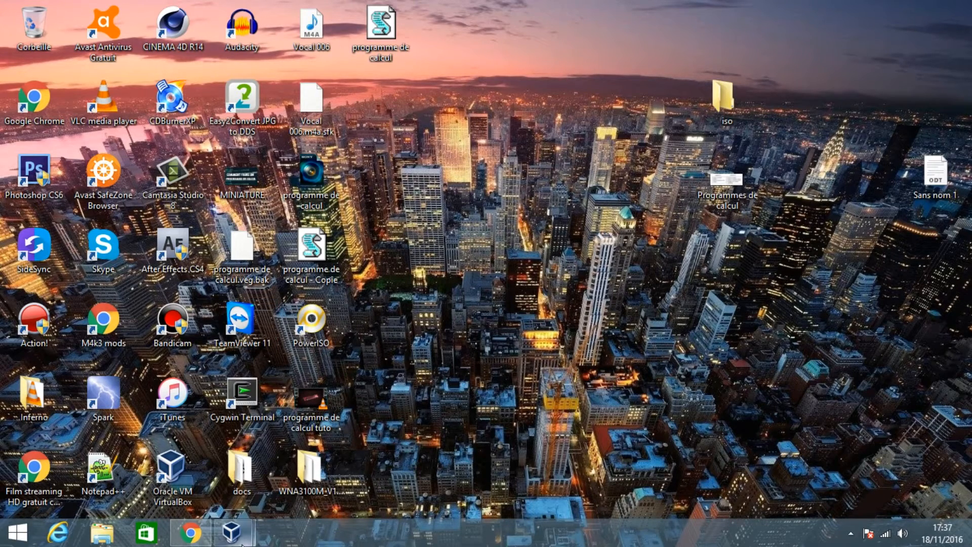
- Switch to the WINDOWS XP2 virtual machine, launch TeamViewer 11 there, and check its Meeting view before returning to Remote Control
mouse_move(231, 532)
click(311, 459)
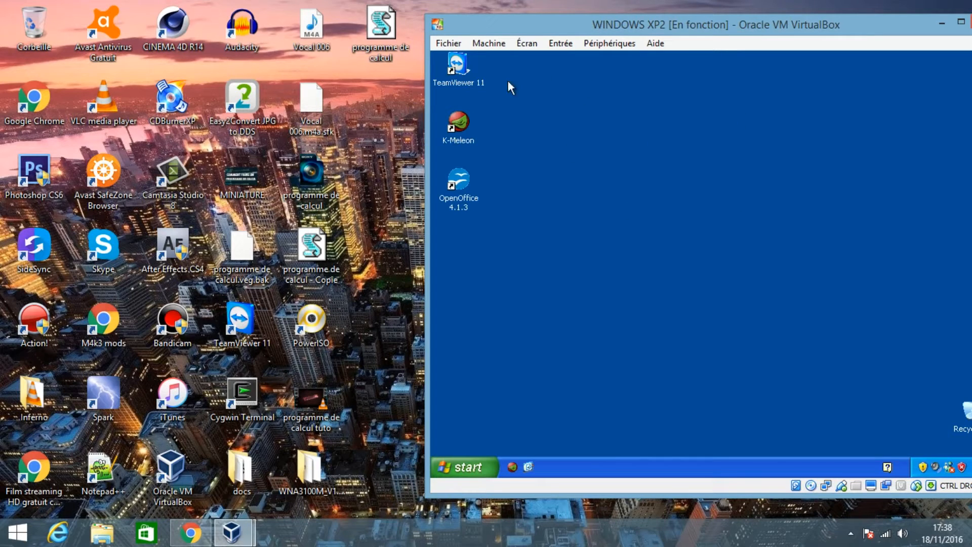
double_click(467, 69)
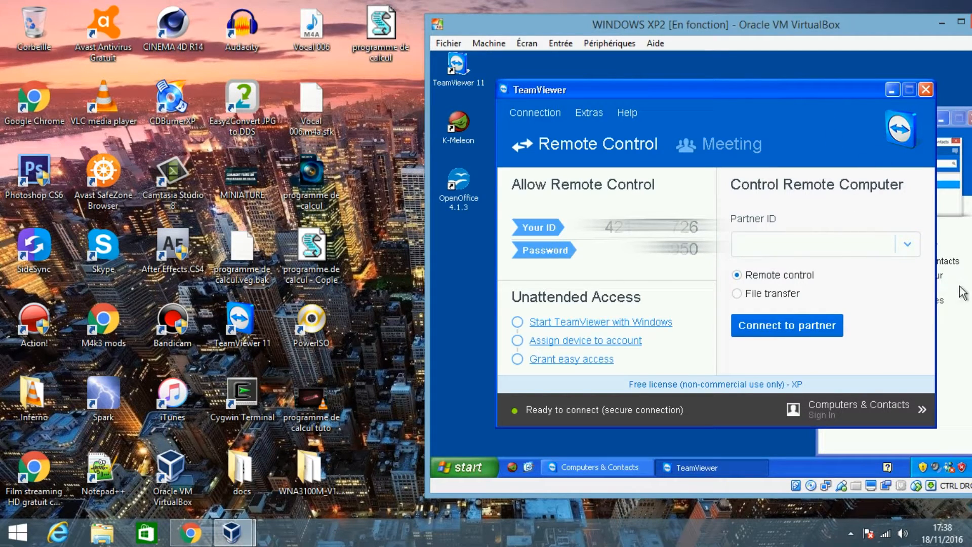
click(737, 143)
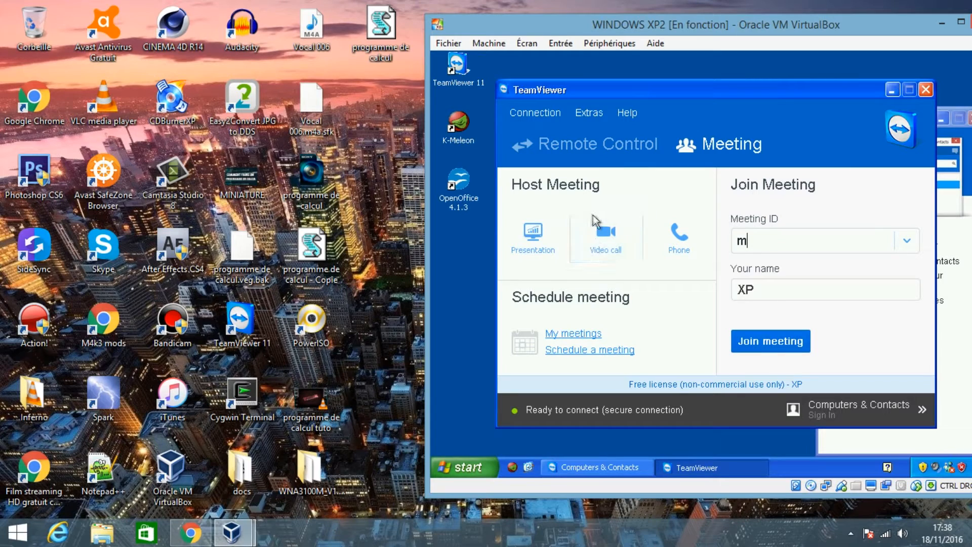
click(580, 146)
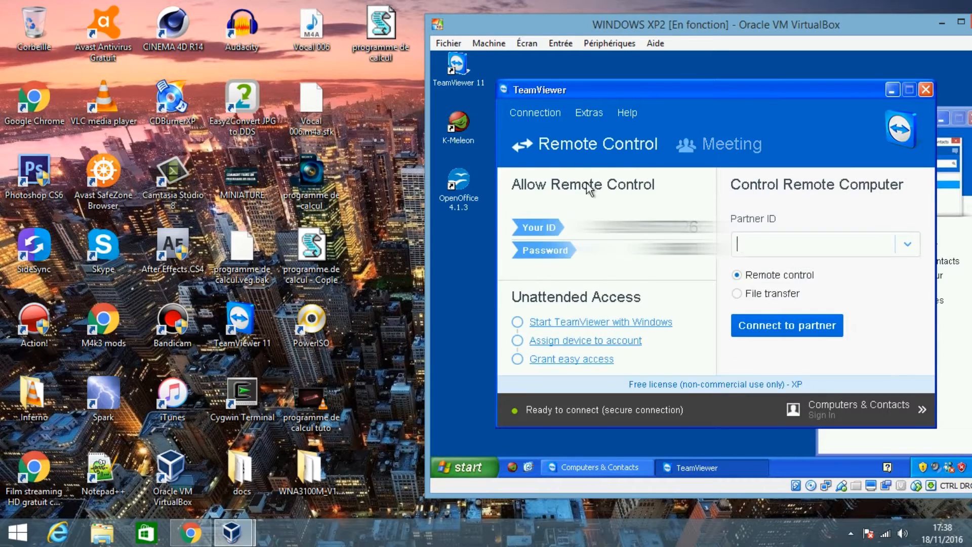
- Bring the Computers & Contacts window over the main TeamViewer window to view its sign-up options, and close it
click(965, 354)
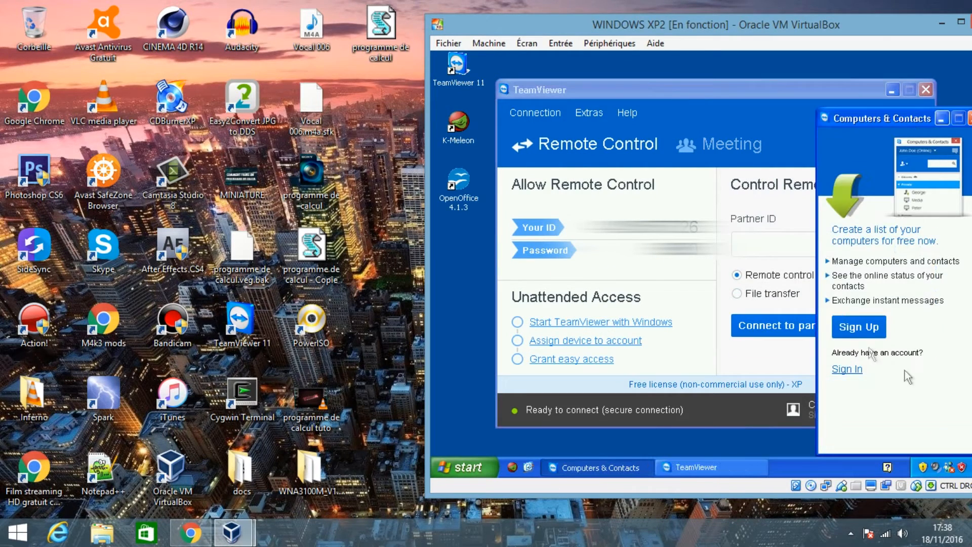
drag(872, 116, 630, 79)
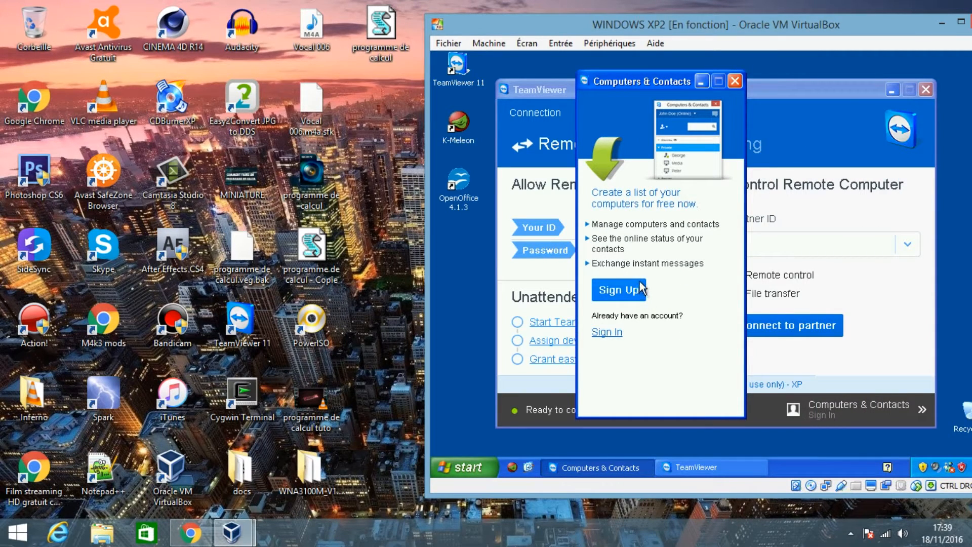
drag(651, 78, 656, 72)
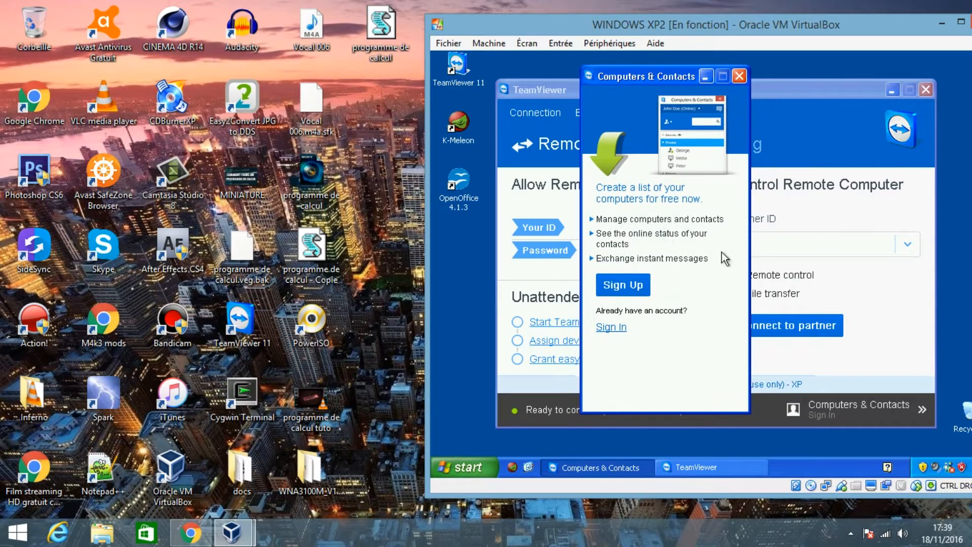
click(740, 79)
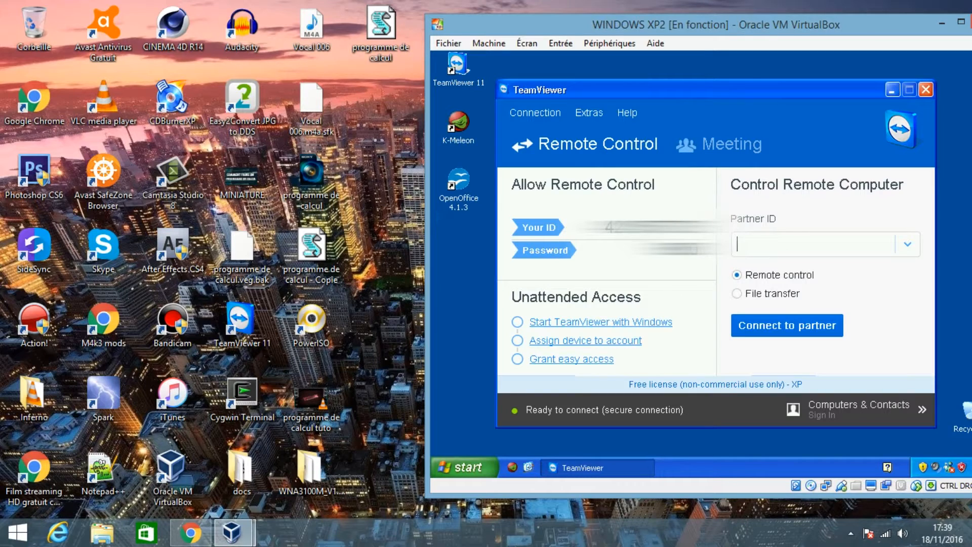
- Highlight the XP machine's TeamViewer ID and password under Allow Remote Control
drag(604, 230, 698, 228)
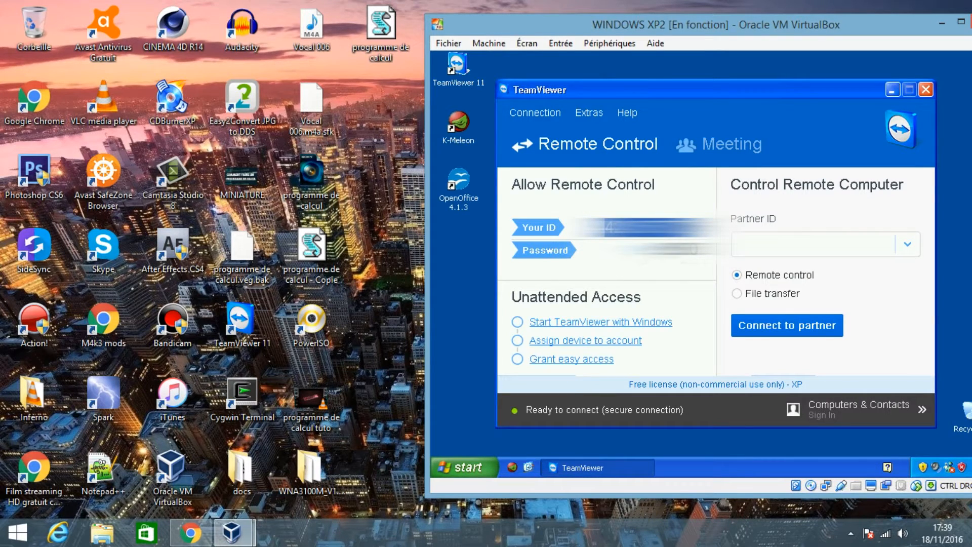
drag(603, 250, 724, 256)
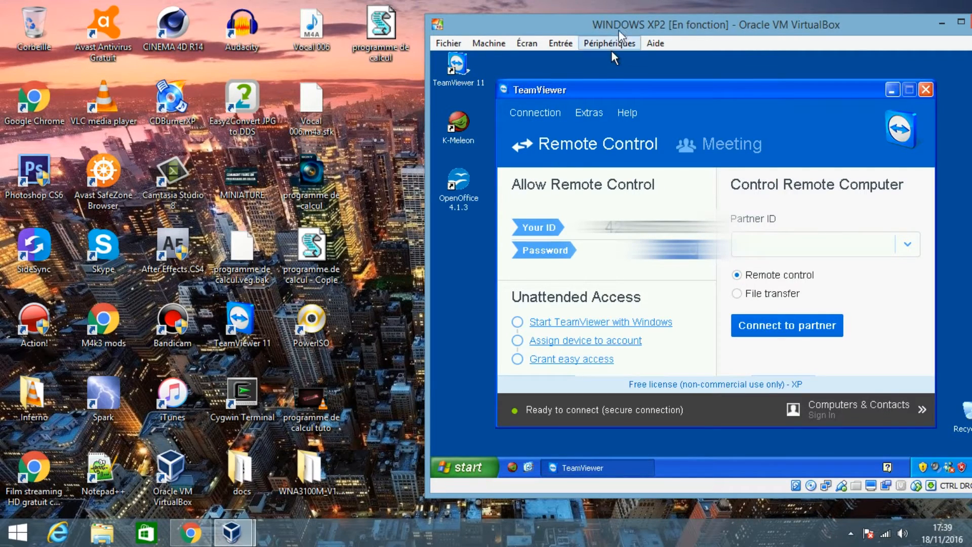
- Launch TeamViewer 11 on the host computer and arrange its window beside the virtual machine window
drag(624, 29, 599, 31)
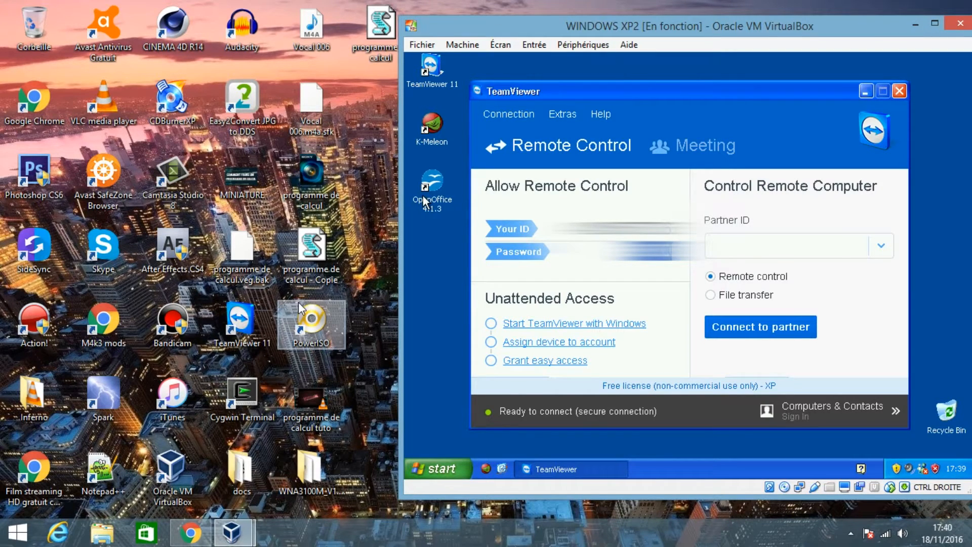
click(251, 331)
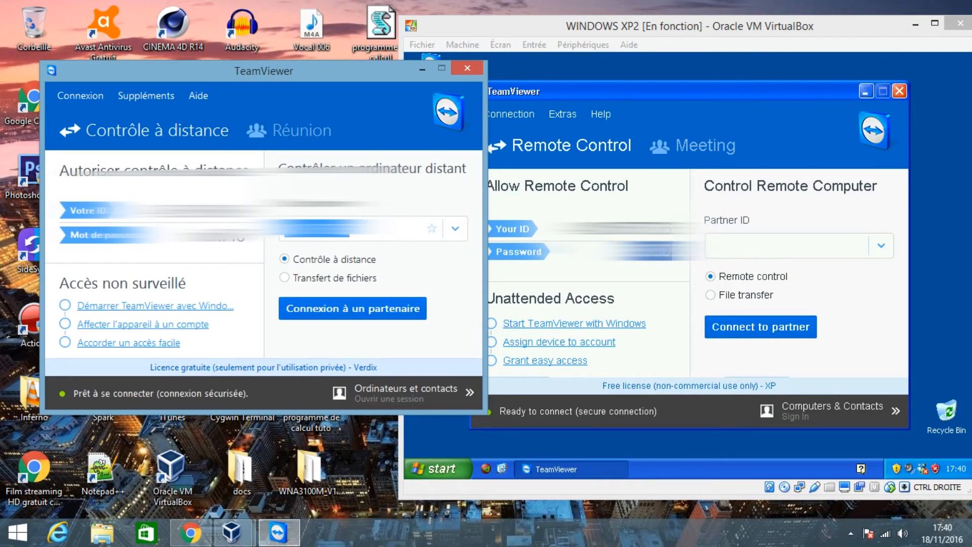
drag(352, 76, 308, 74)
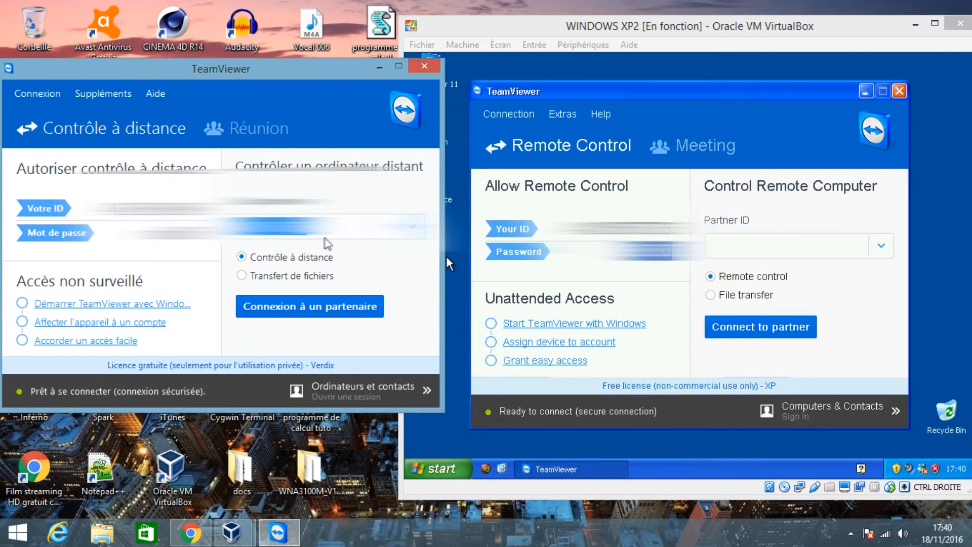
- Connect to the XP machine by remote control using its partner ID, and authenticate with the password it displays
key(Return)
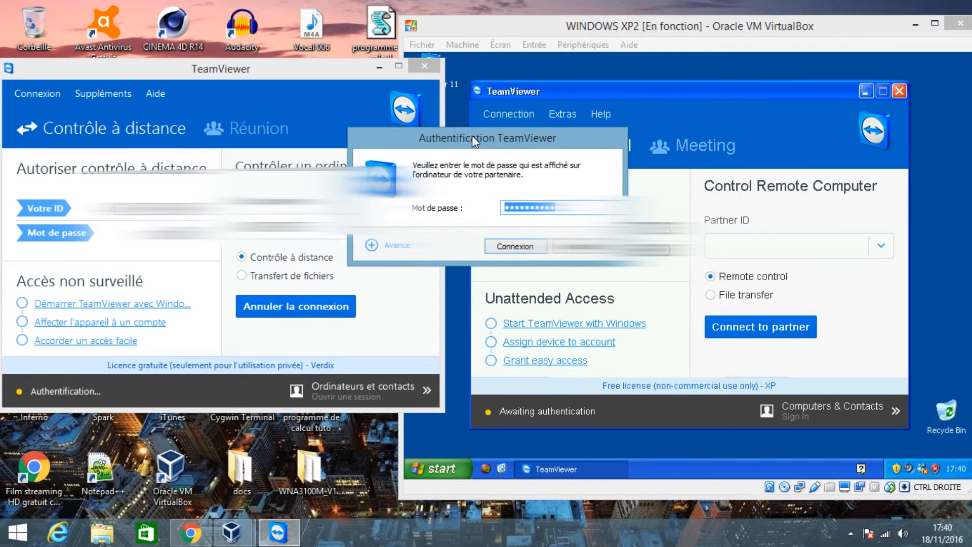
drag(472, 135, 305, 120)
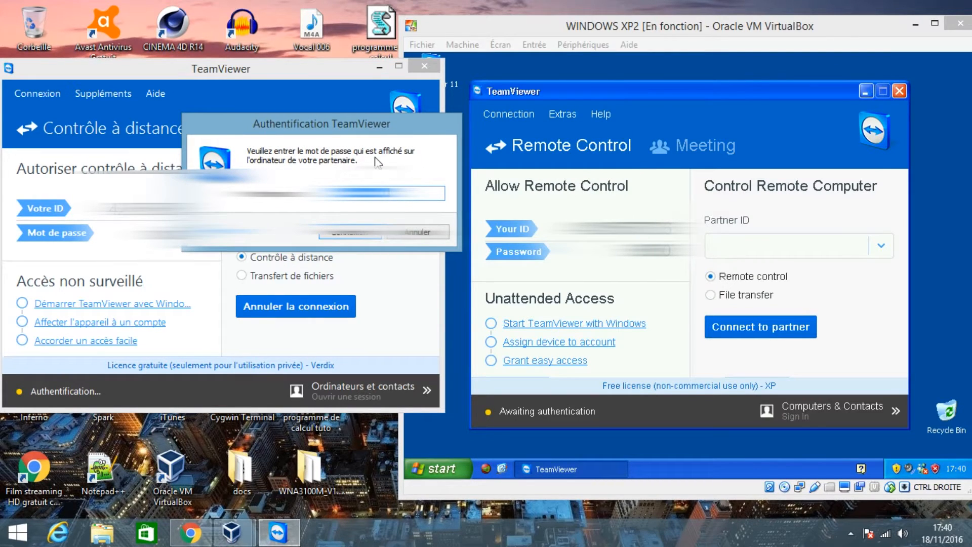
click(355, 236)
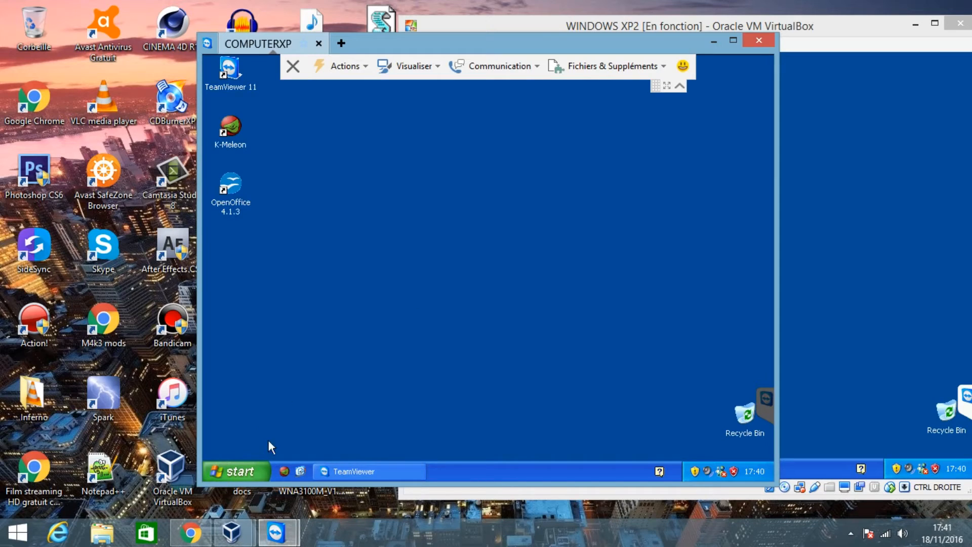
- Open My Documents on the remote XP desktop, move its window, and close it
click(250, 467)
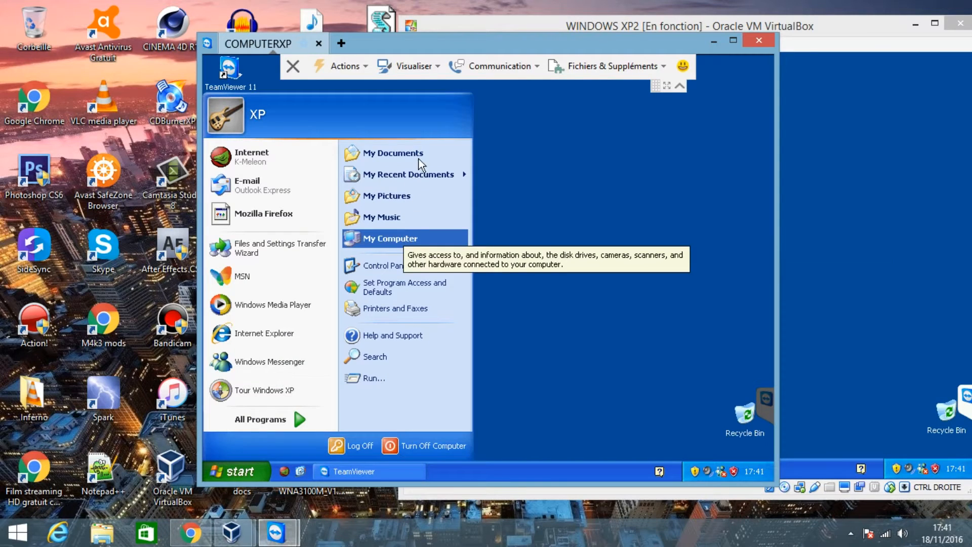
click(371, 153)
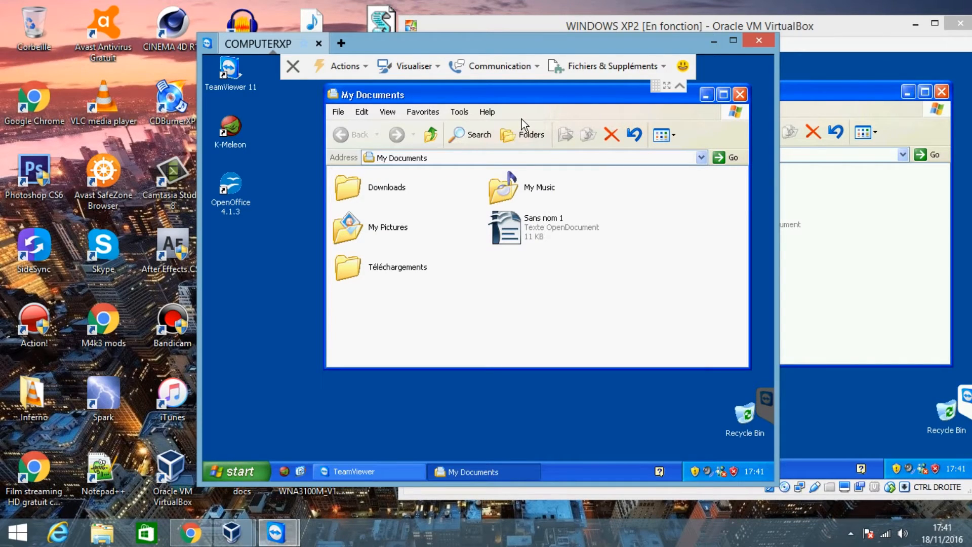
drag(576, 90, 517, 119)
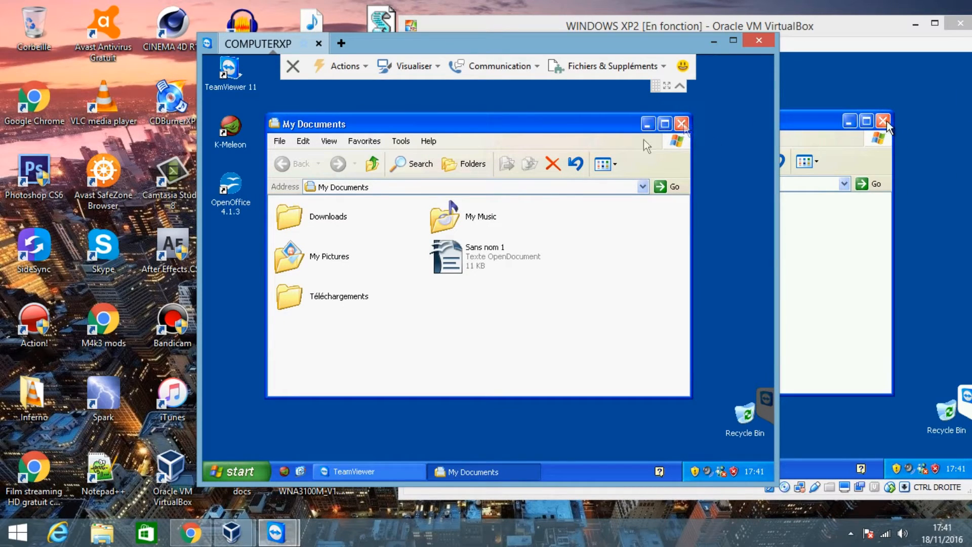
click(683, 123)
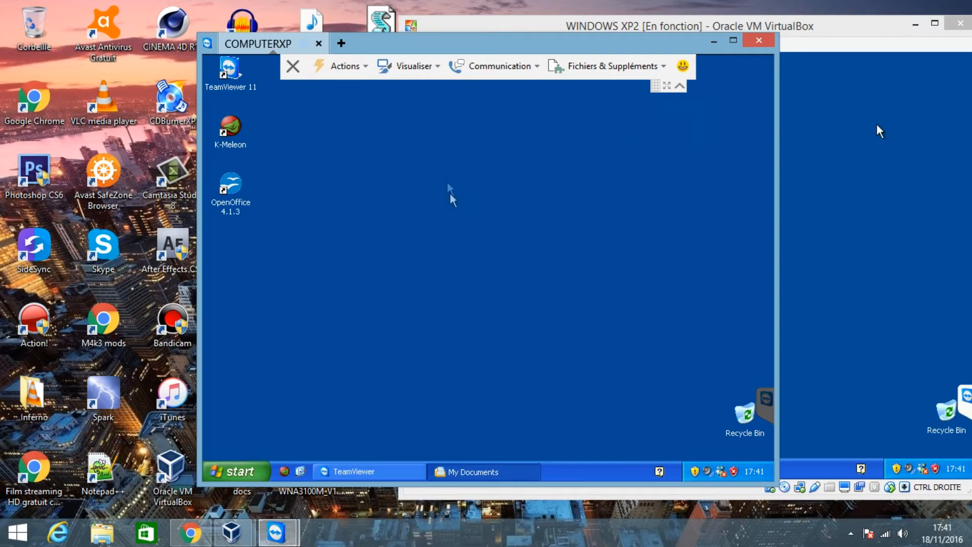
- Open the K-Meleon browser on the remote XP desktop and close it again
double_click(236, 138)
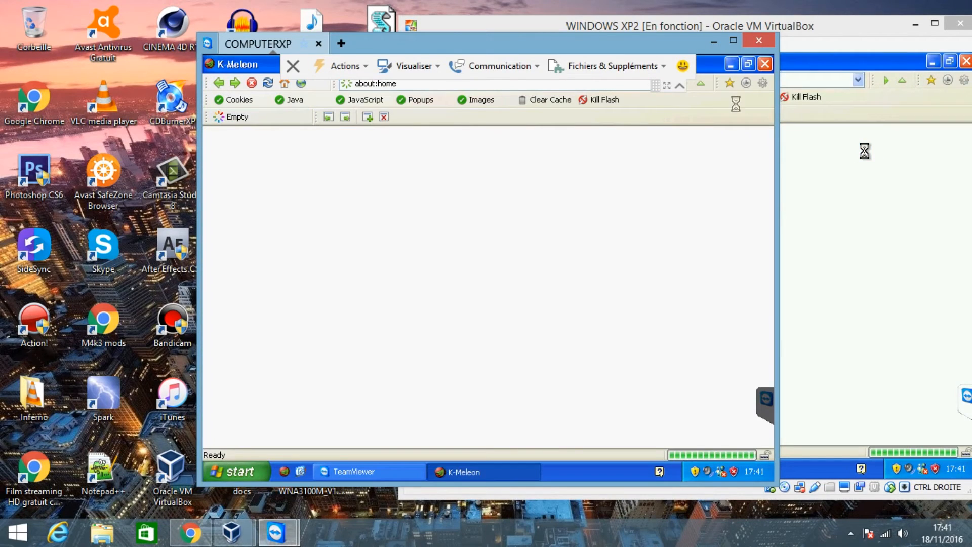
click(767, 67)
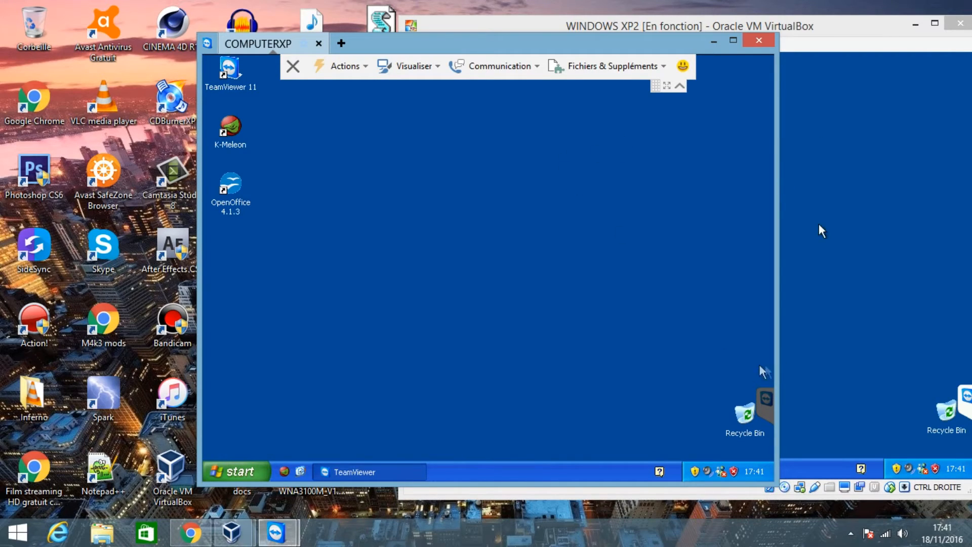
- Expand the TeamViewer session panel on the XP desktop and alternate between the remote session and virtual machine windows to compare both pointers
click(762, 397)
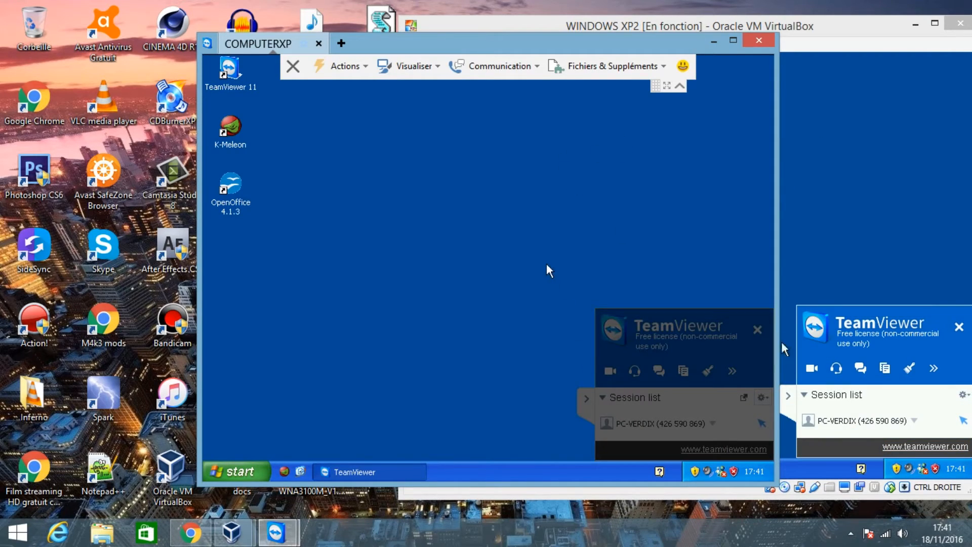
click(926, 140)
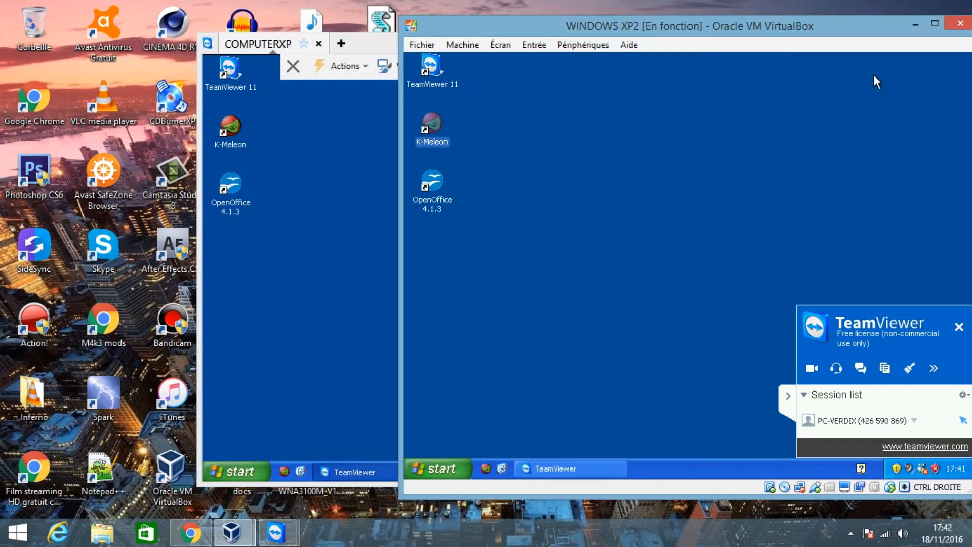
click(290, 257)
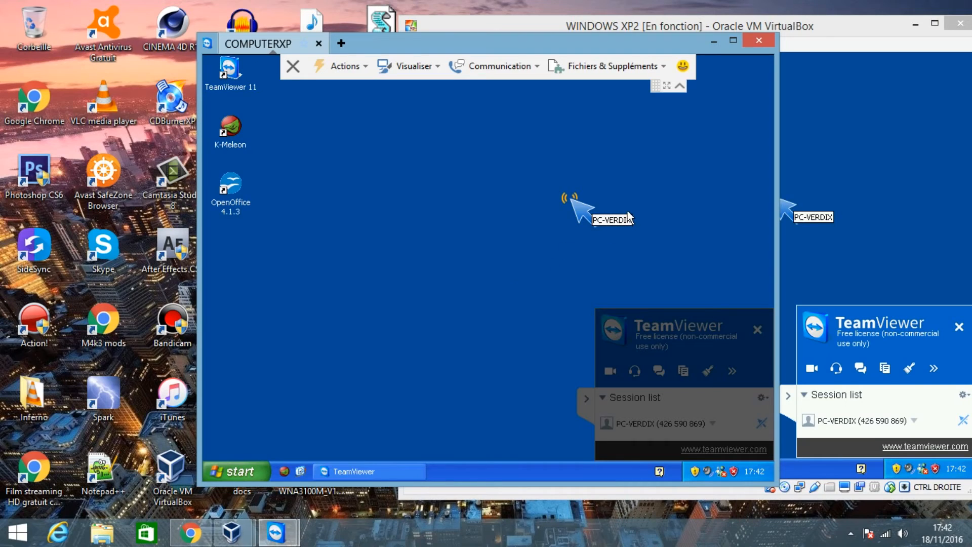
click(843, 205)
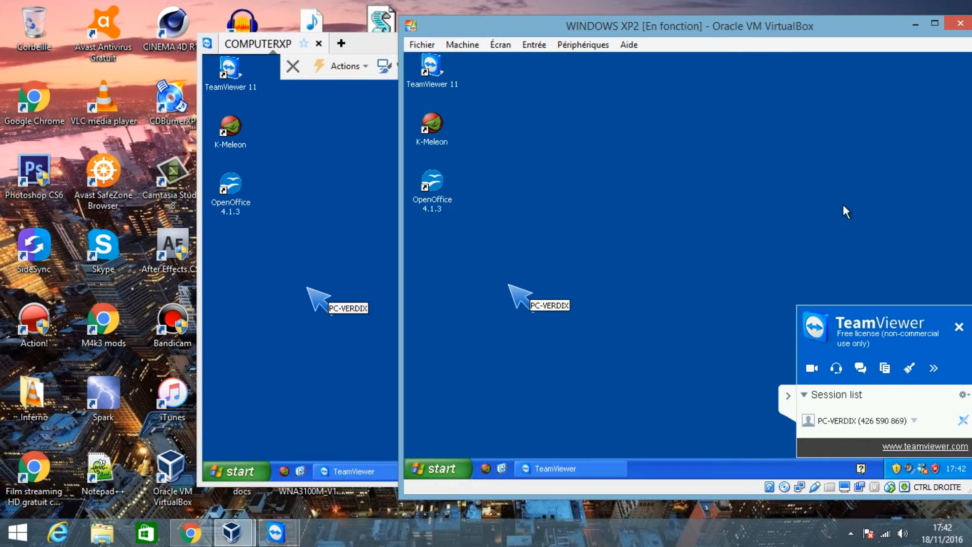
click(509, 288)
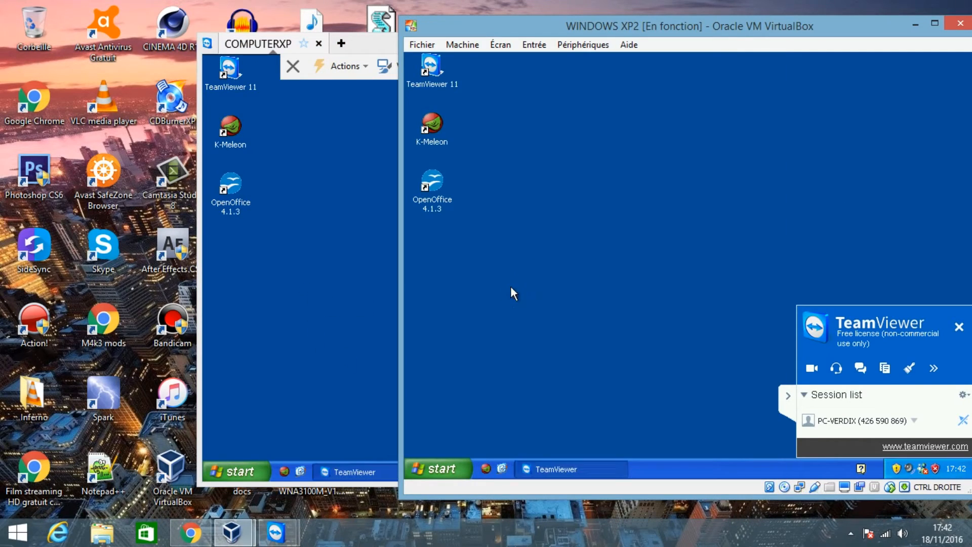
click(293, 314)
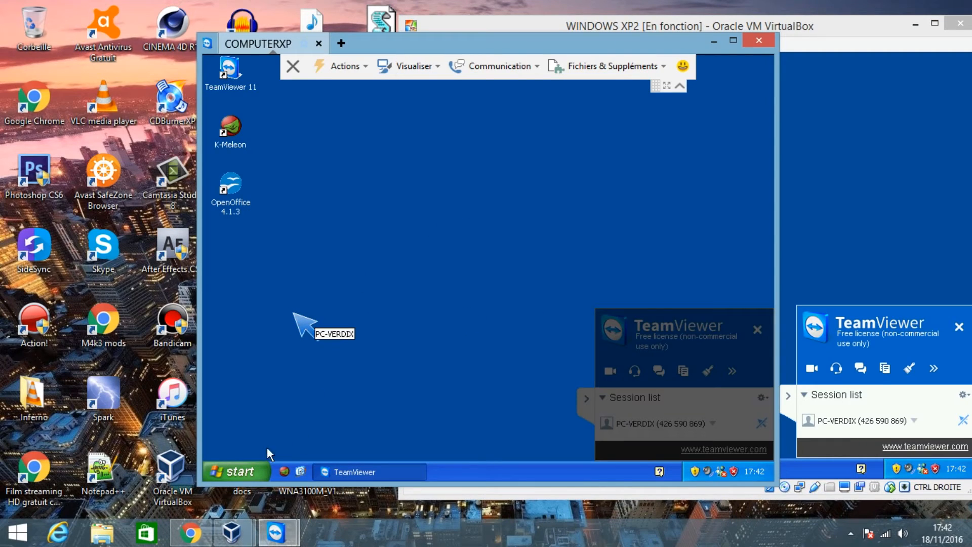
click(836, 202)
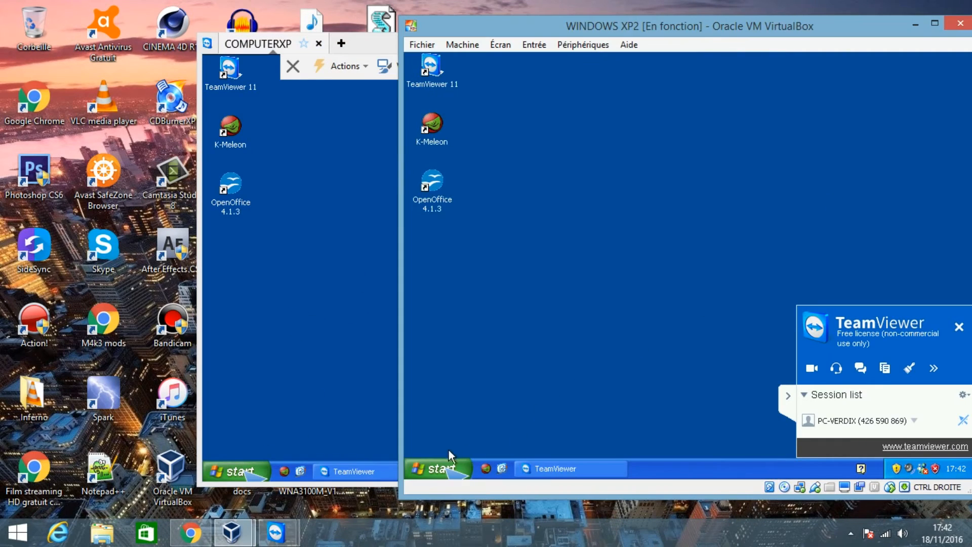
- Open My Documents directly in the XP virtual machine and close its window again
click(436, 469)
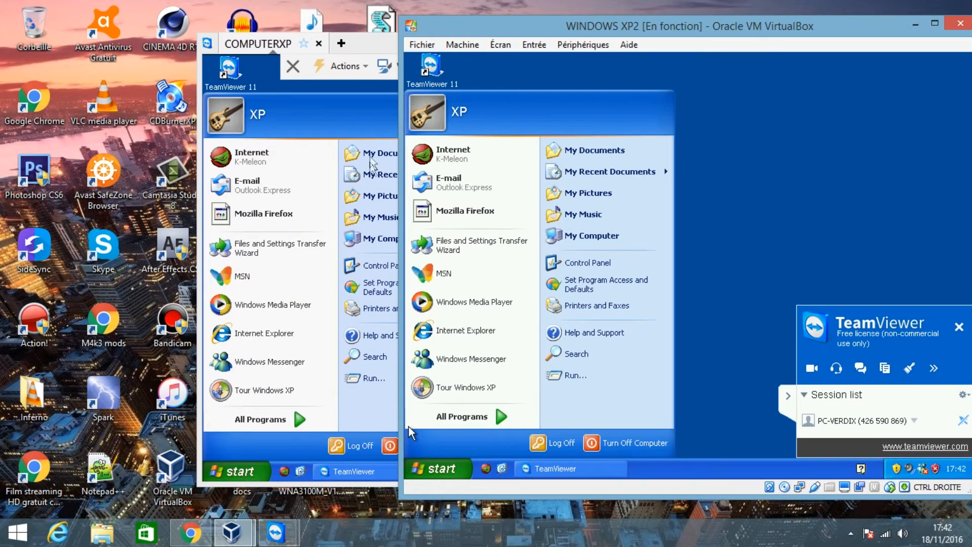
click(375, 157)
click(791, 147)
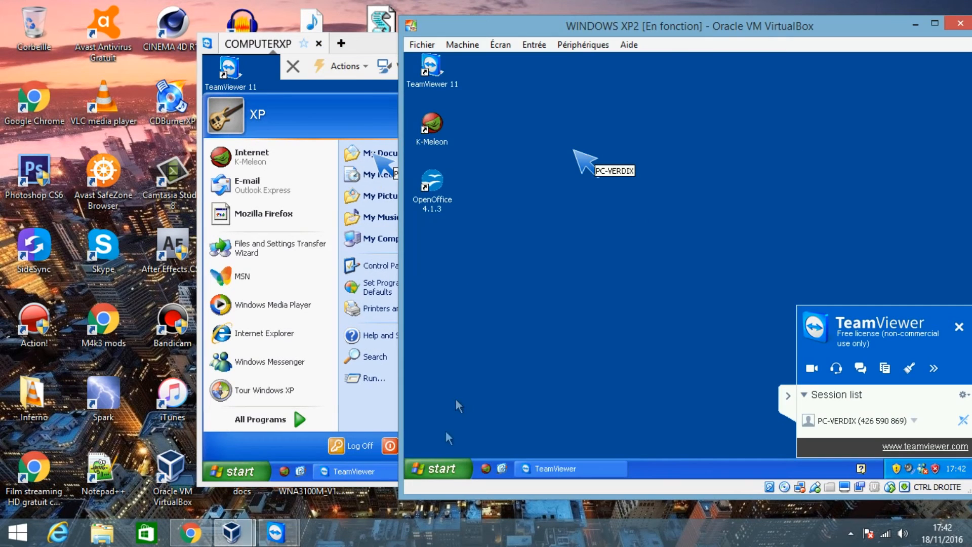
click(435, 471)
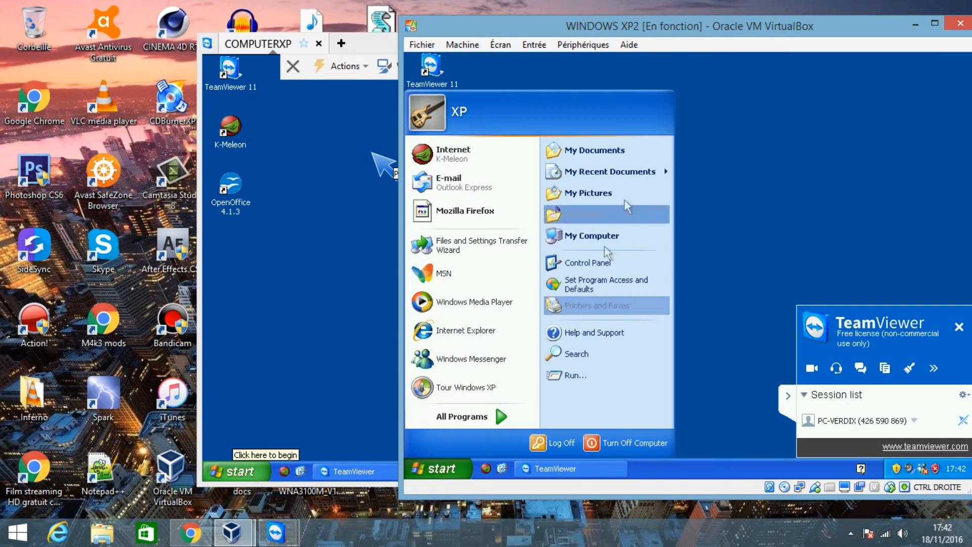
click(623, 146)
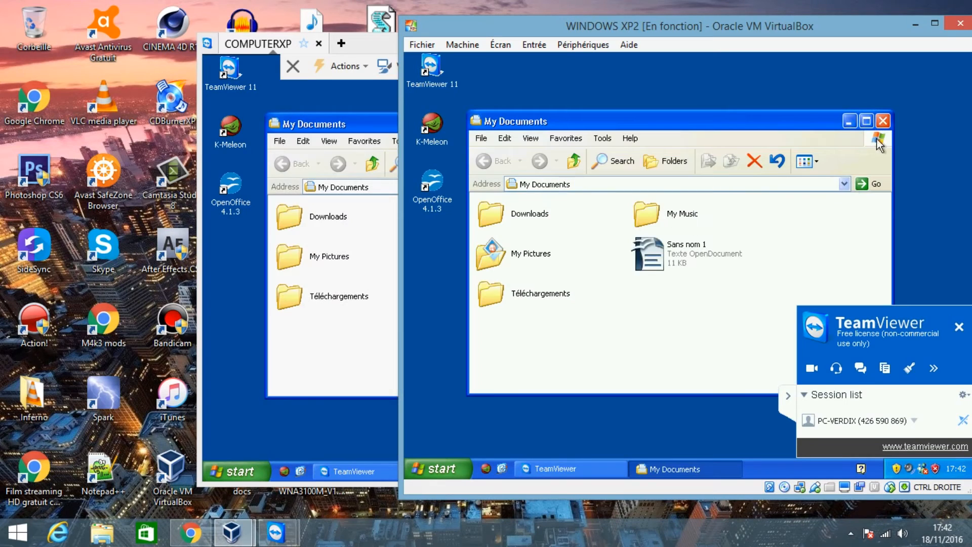
click(882, 122)
- Return to the TeamViewer remote session and set its display quality to Privilégier la vitesse
click(353, 239)
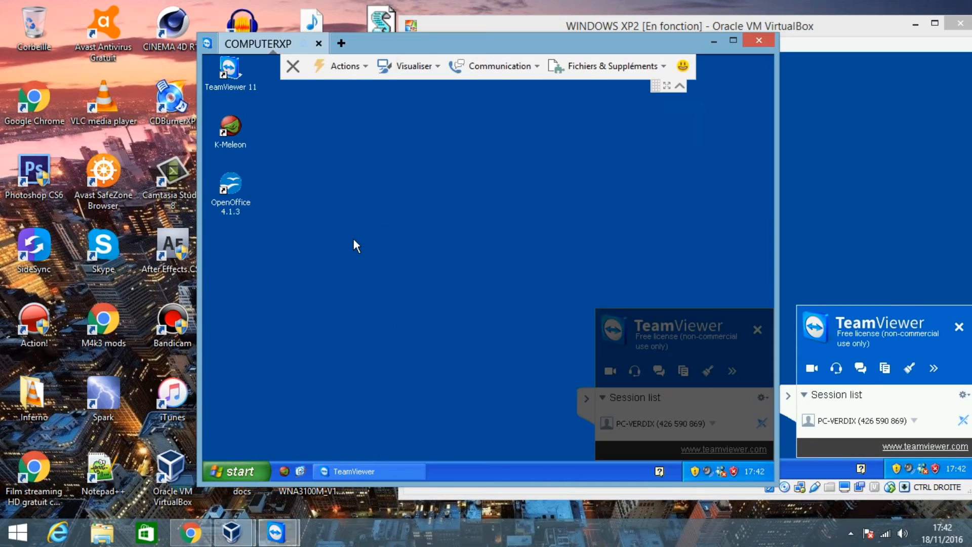
click(946, 222)
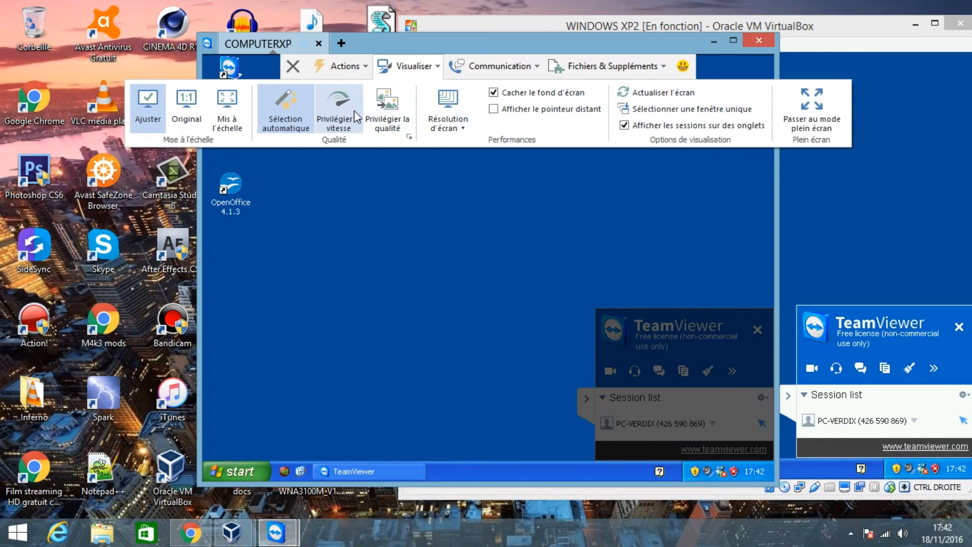
click(344, 112)
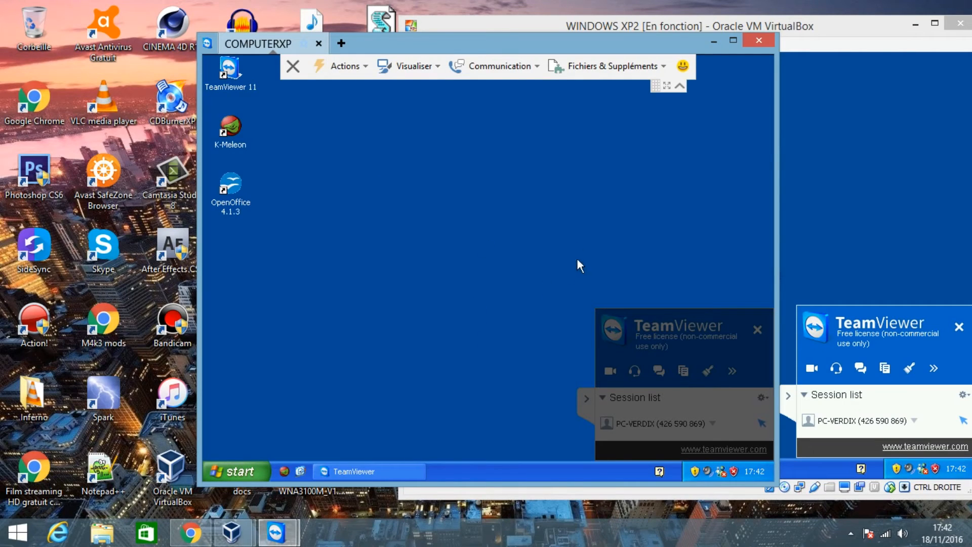
- Start a chat with the XP machine from the remote session and send the message "Hello"
click(478, 71)
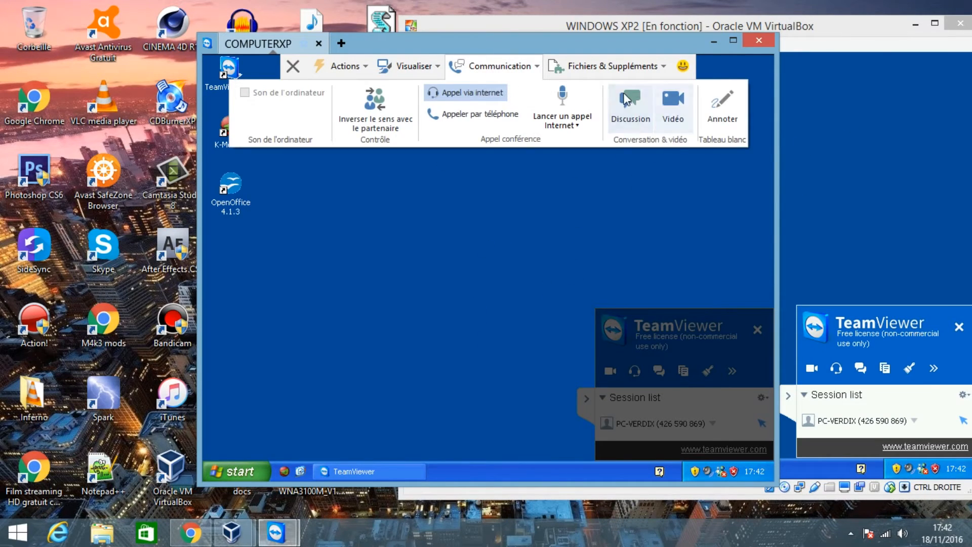
click(628, 116)
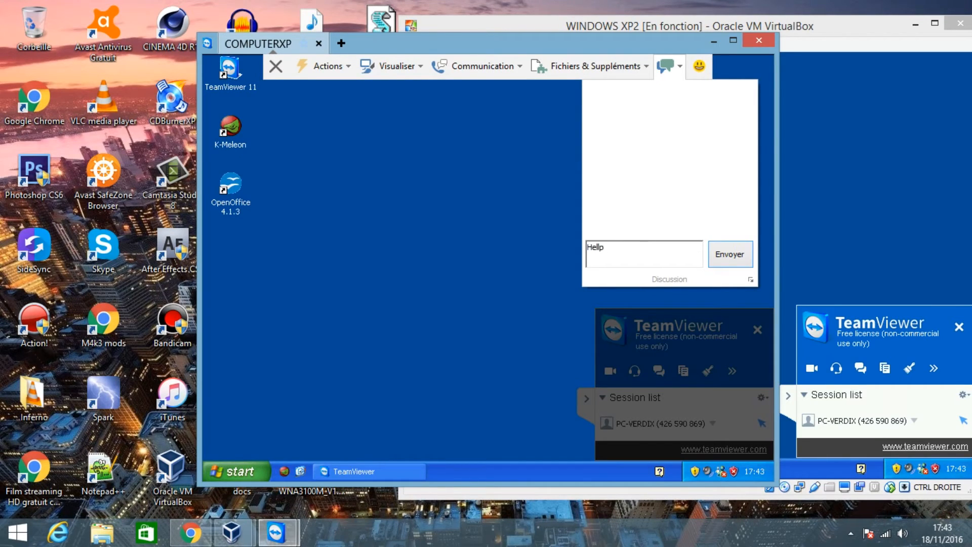
text(Hello)
key(Return)
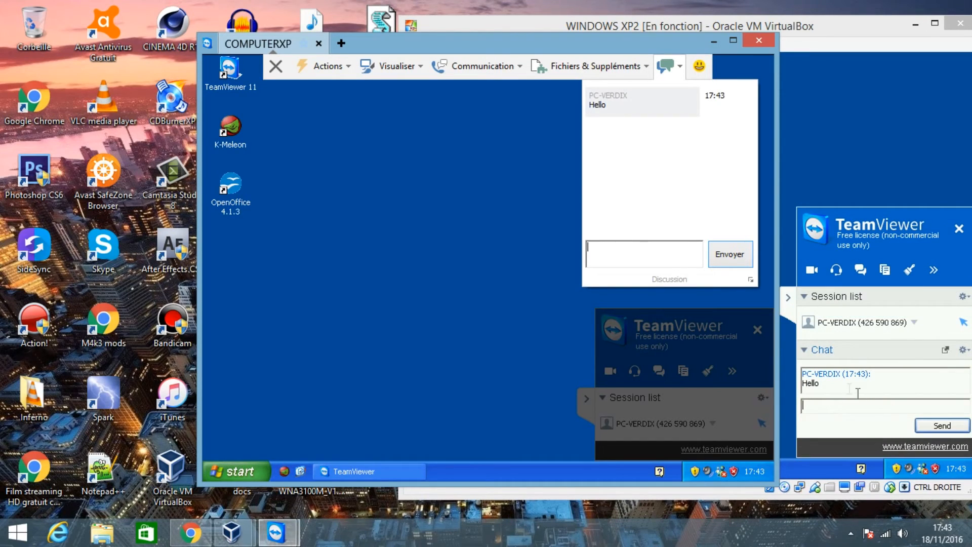
- Reply "salut" in the TeamViewer chat on the XP virtual machine
click(838, 409)
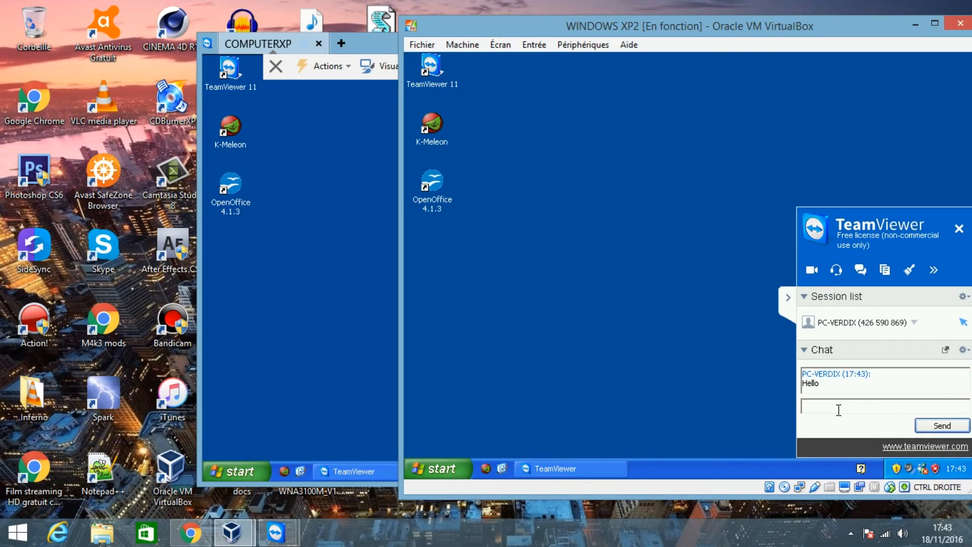
text(sa)
key(Return)
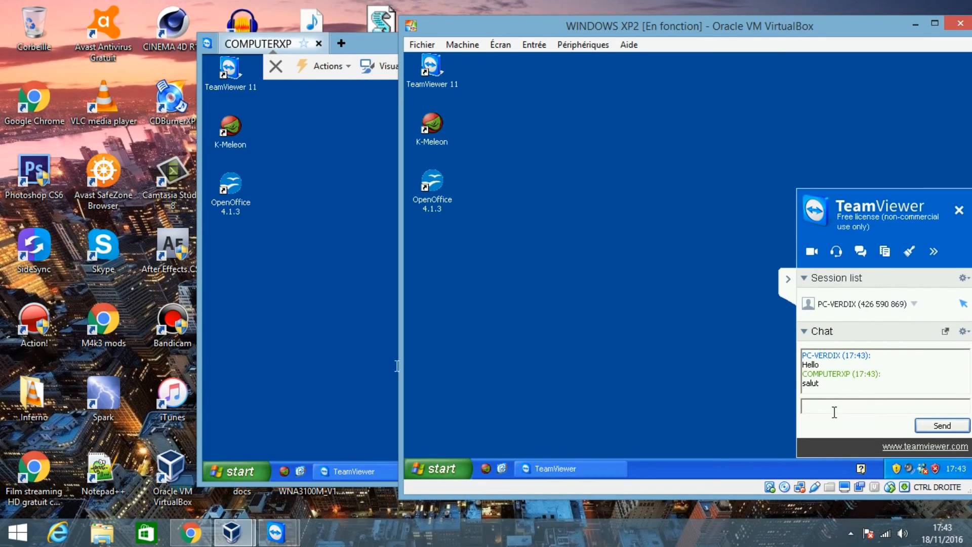
- Back in the remote session, collapse the TeamViewer panel on the XP desktop and end the connection
click(309, 304)
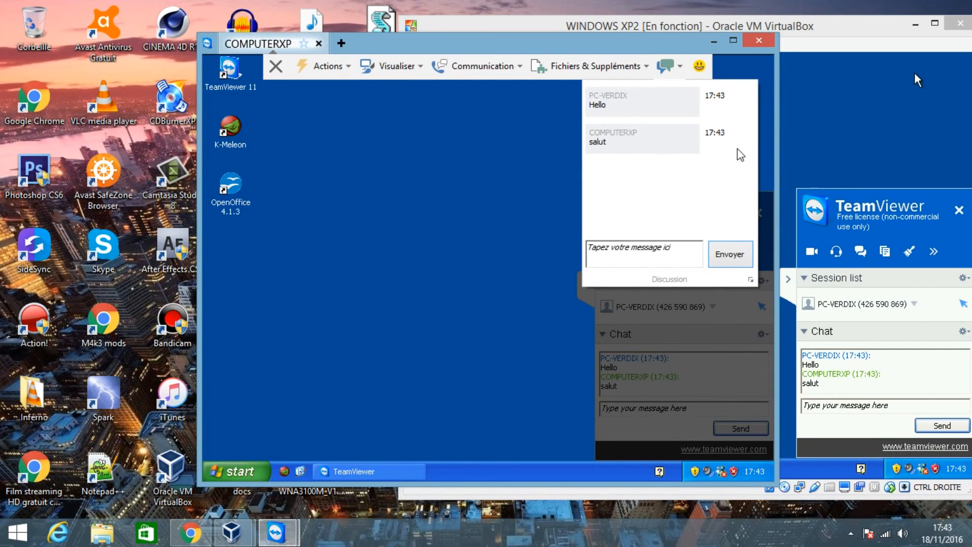
click(428, 367)
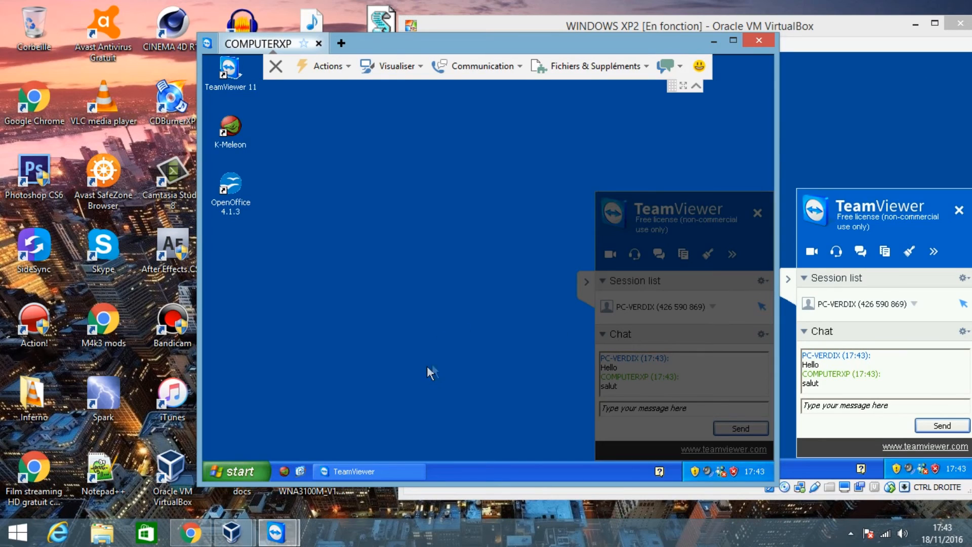
click(587, 281)
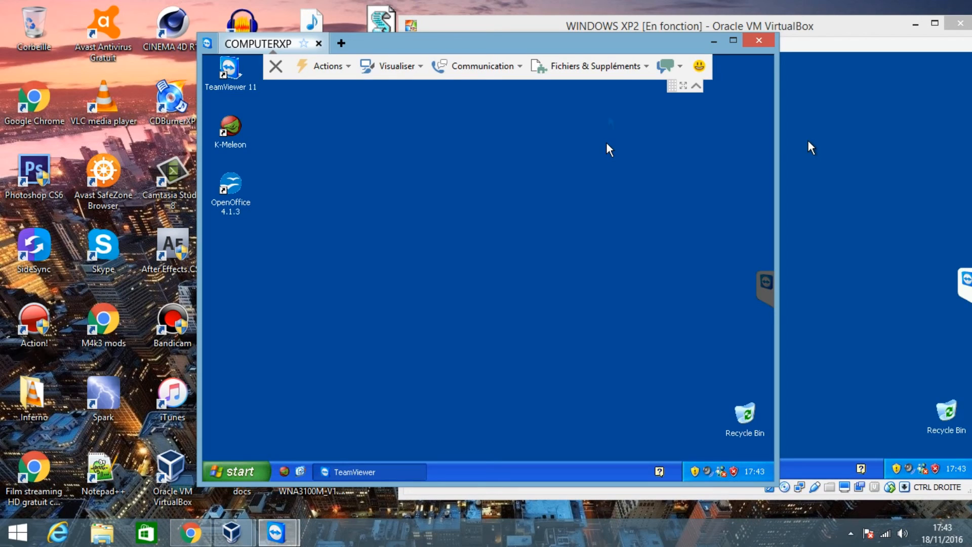
click(276, 66)
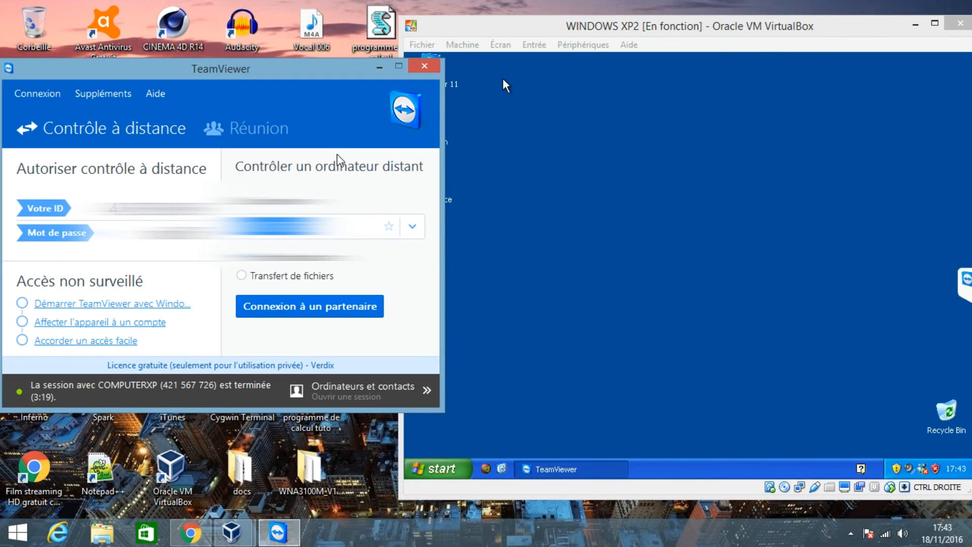